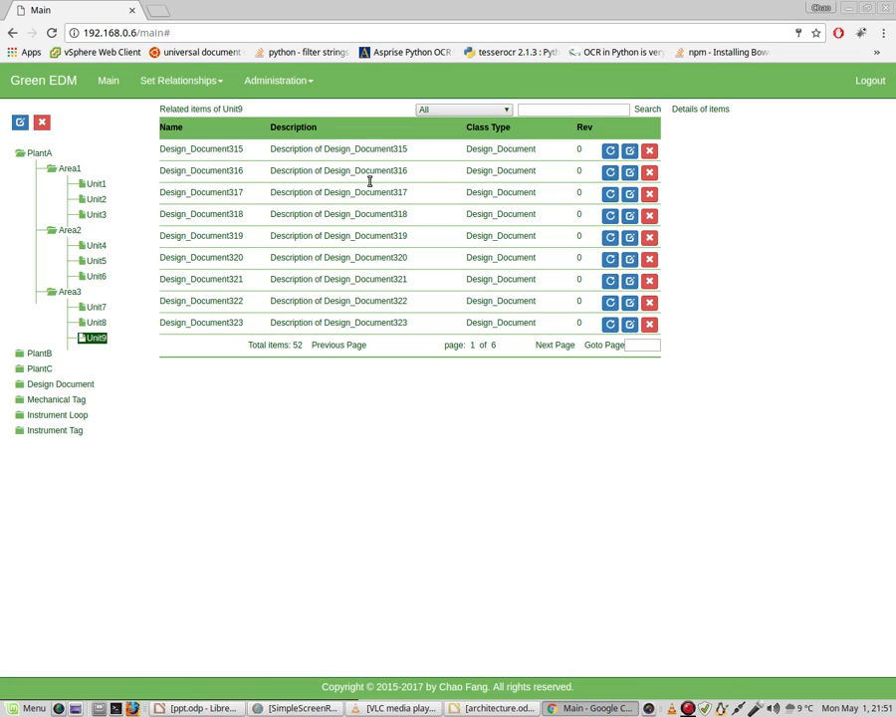
Search the Mechanical_Tag class for Tag2 and display the details and related items of Mechanical_Tag2
left_click(496, 112)
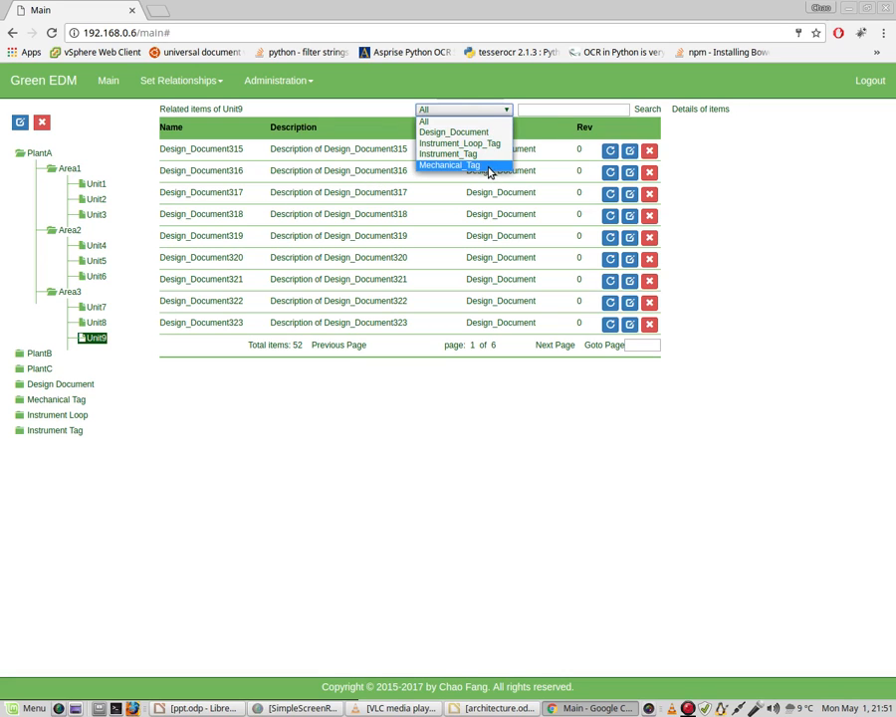
left_click(488, 165)
left_click(546, 111)
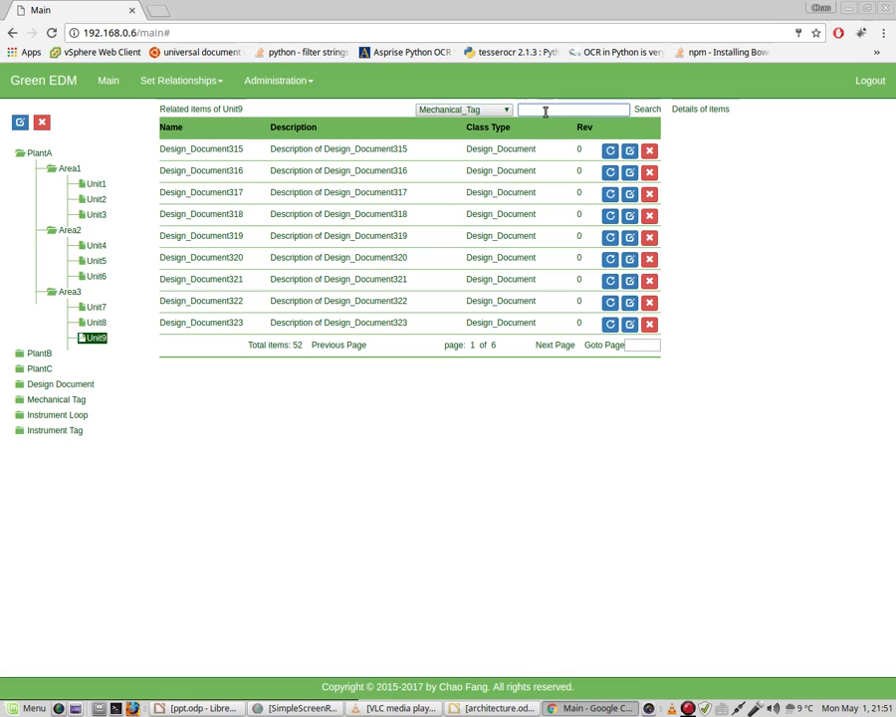
type("Tag2")
left_click(651, 109)
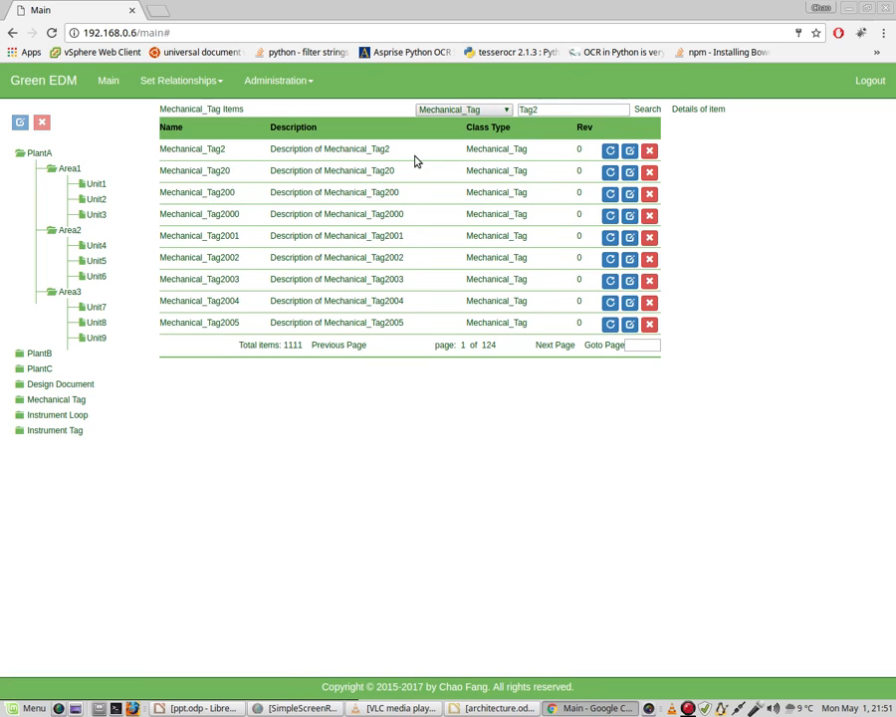
left_click(380, 148)
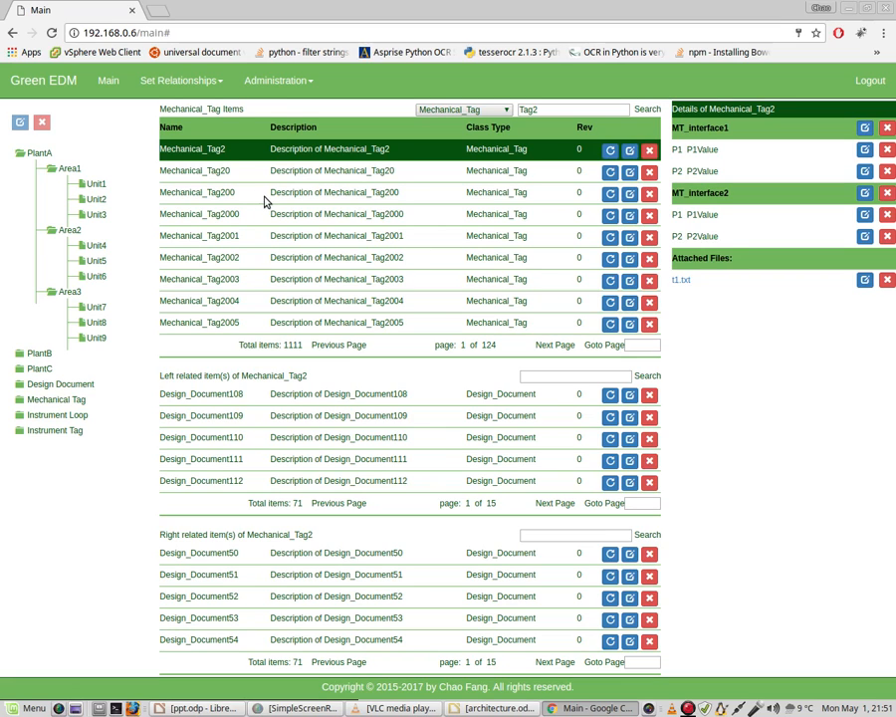
Delete the Mechanical_Tag200 item and accept the deletion
left_click(651, 195)
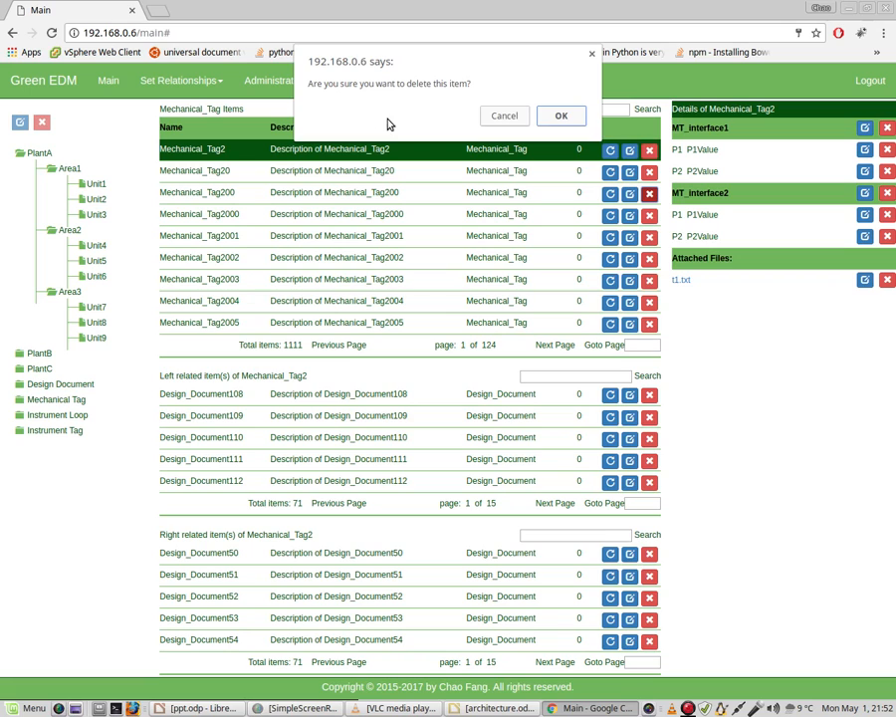
left_click(512, 119)
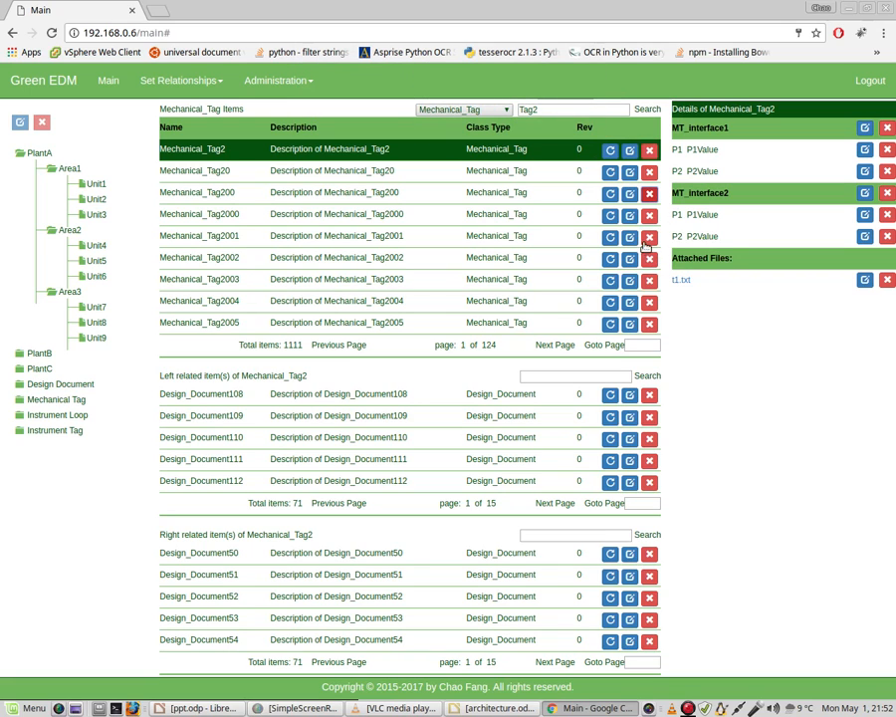
left_click(649, 195)
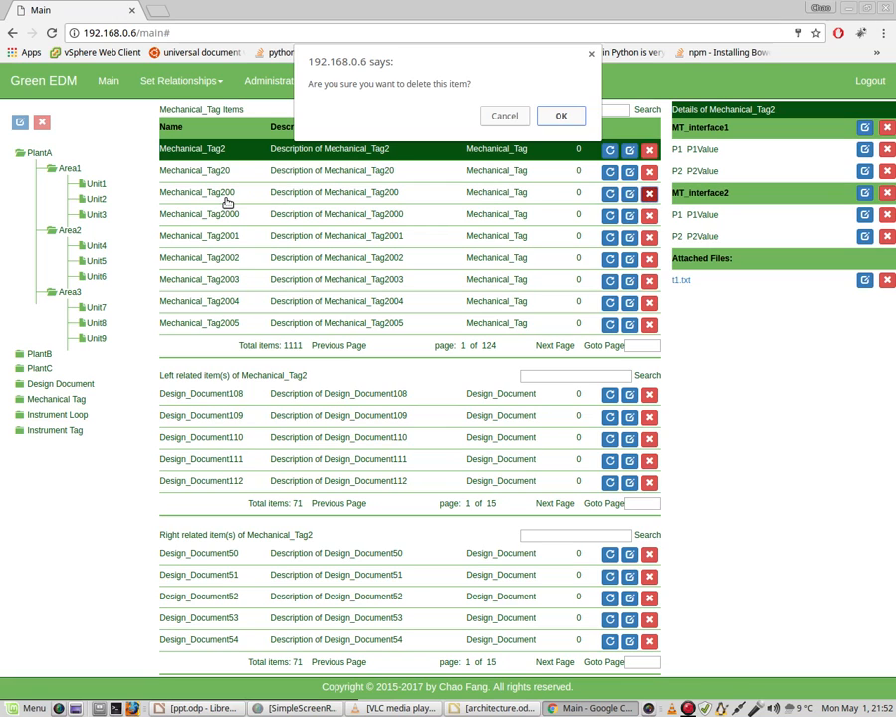
left_click(567, 122)
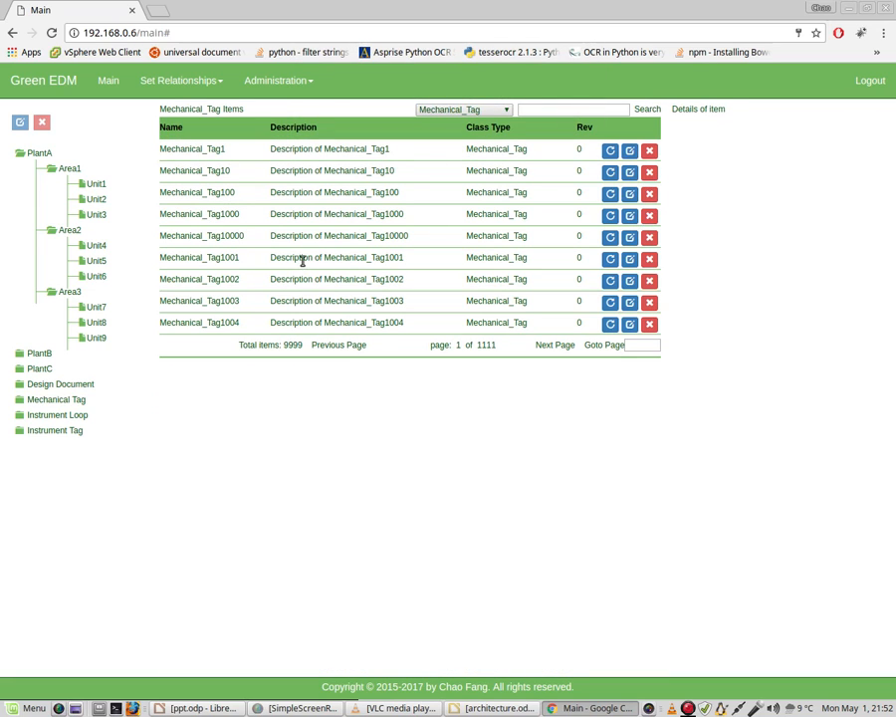
Search the Mechanical_Tag items for Tag2 again and show the details of Mechanical_Tag2
left_click(545, 111)
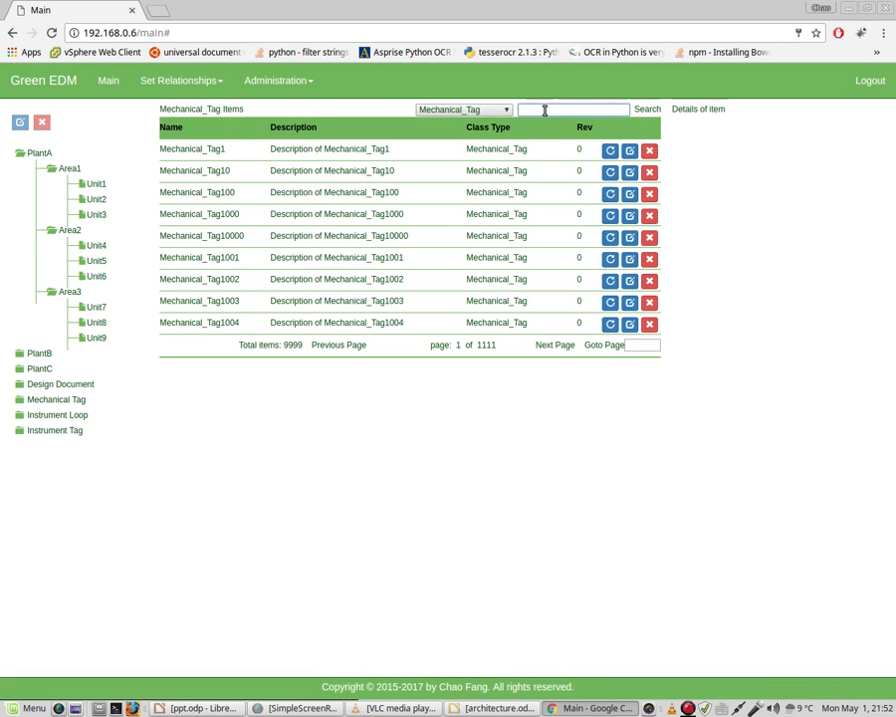
type("Tag2")
left_click(648, 112)
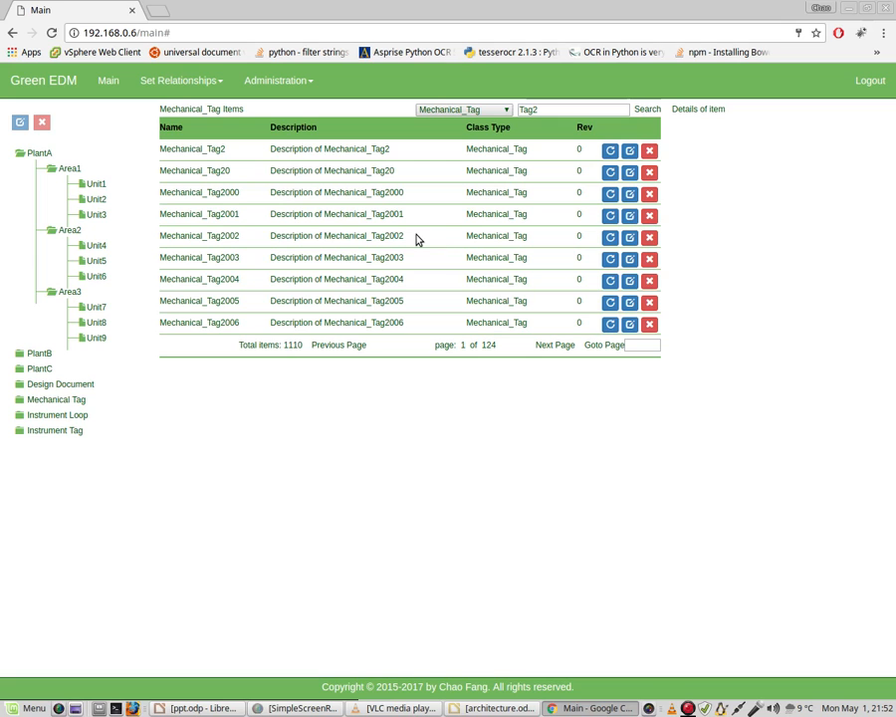
left_click(357, 151)
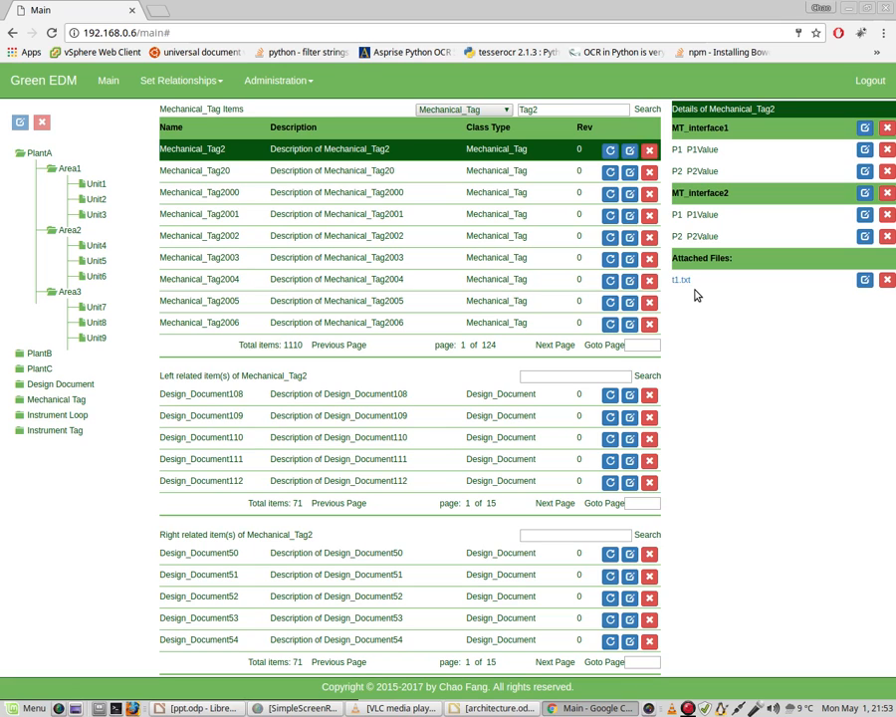
mouse_move(697, 294)
left_click(630, 195)
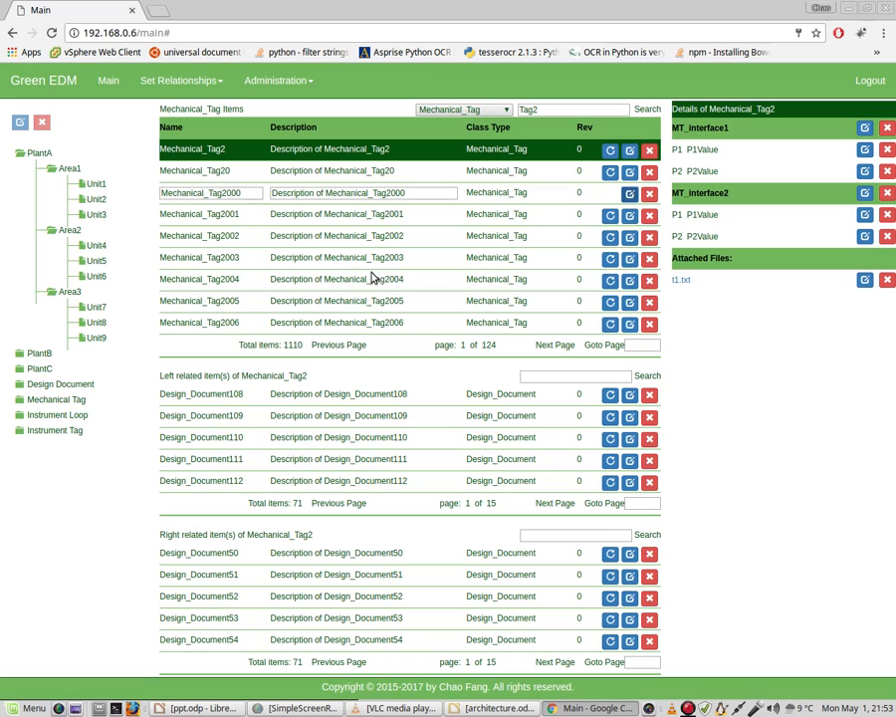
left_click(255, 194)
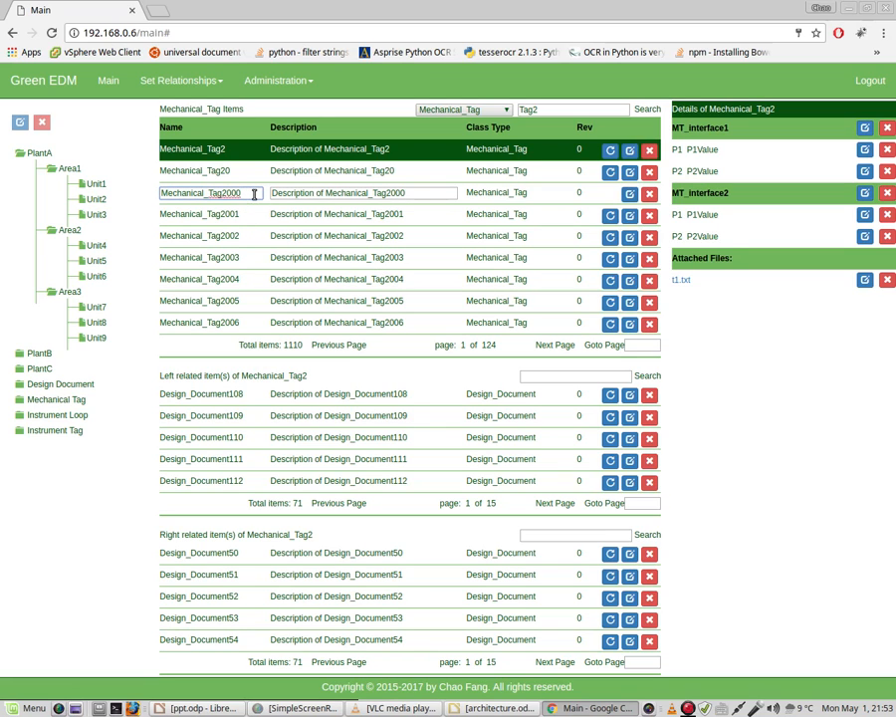
type("A")
left_click(418, 193)
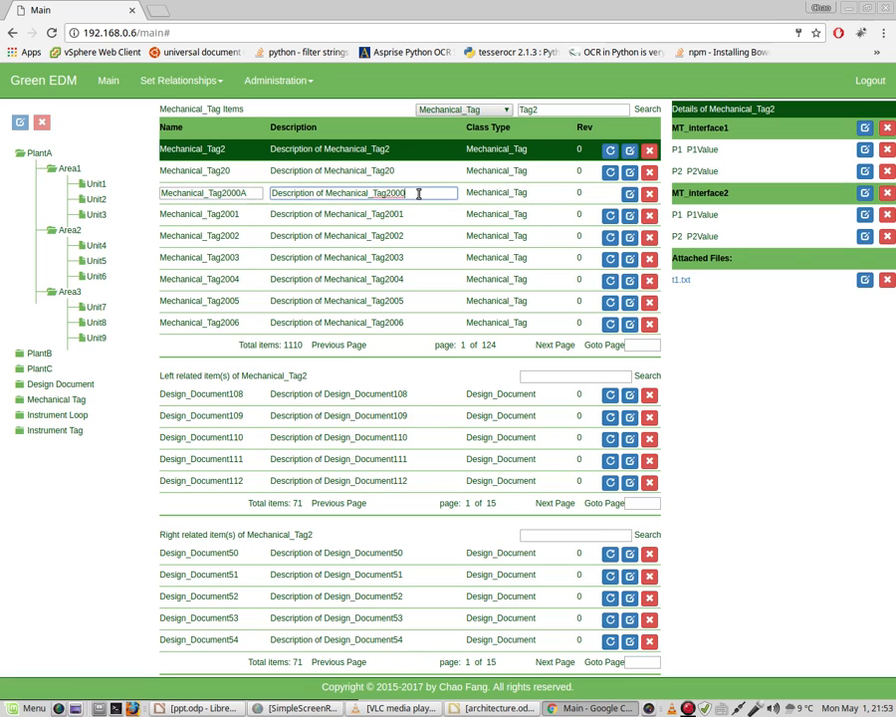
type("A")
left_click(253, 195)
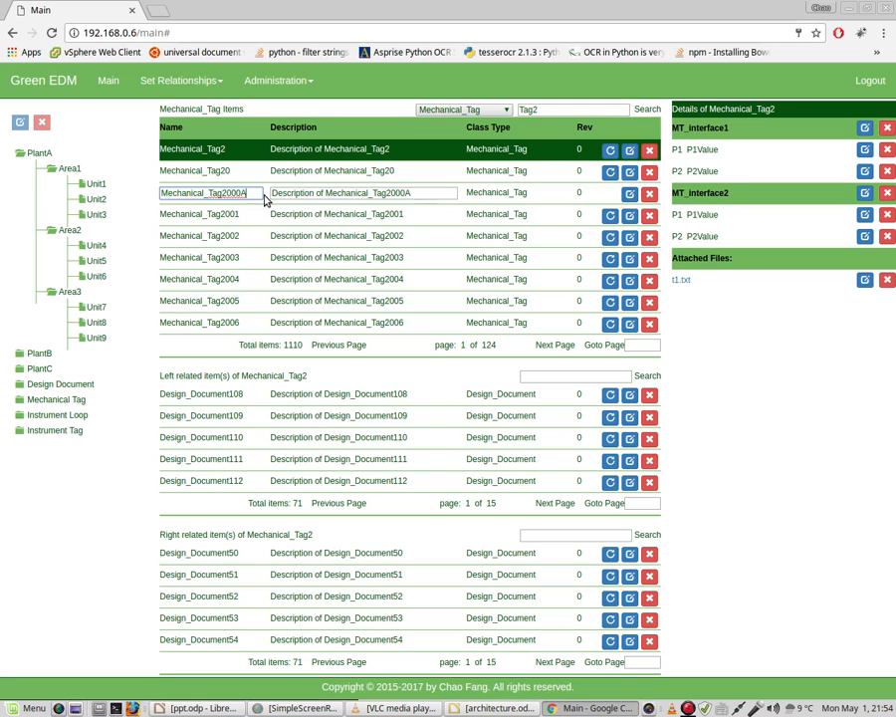
key("BackSpace")
left_click(303, 215)
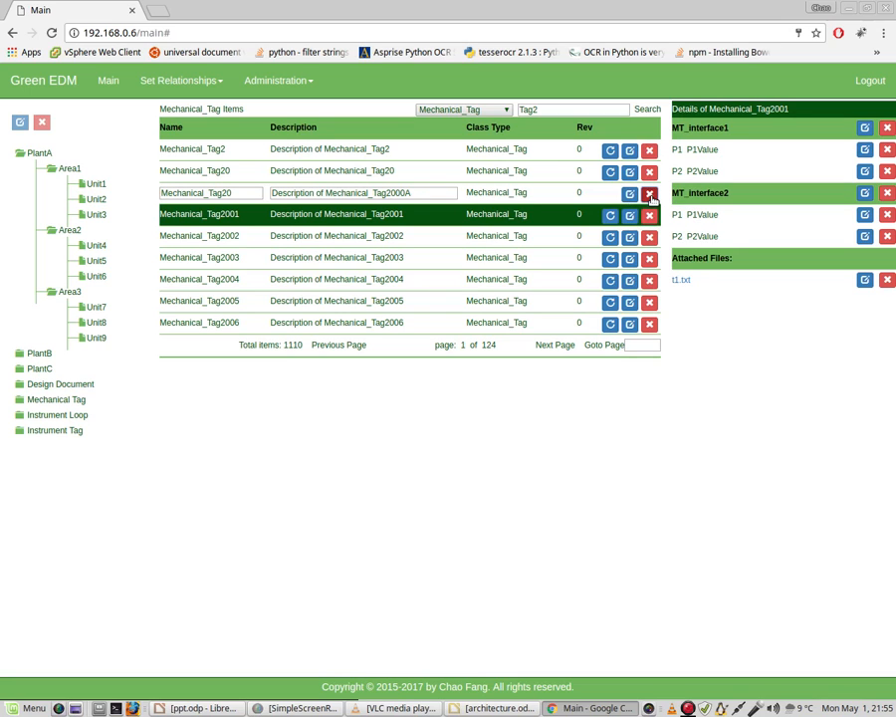
left_click(650, 196)
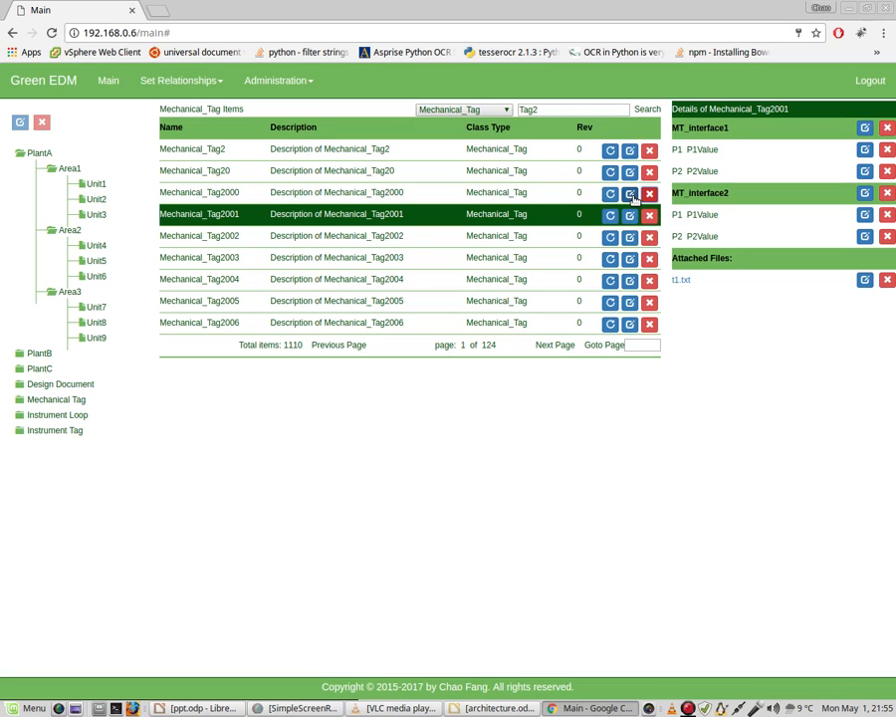
Try to rename Mechanical_Tag2000 as Mechanical_Tag2000A and set its description to "Description of Mechanical_Tag2000A"
left_click(630, 194)
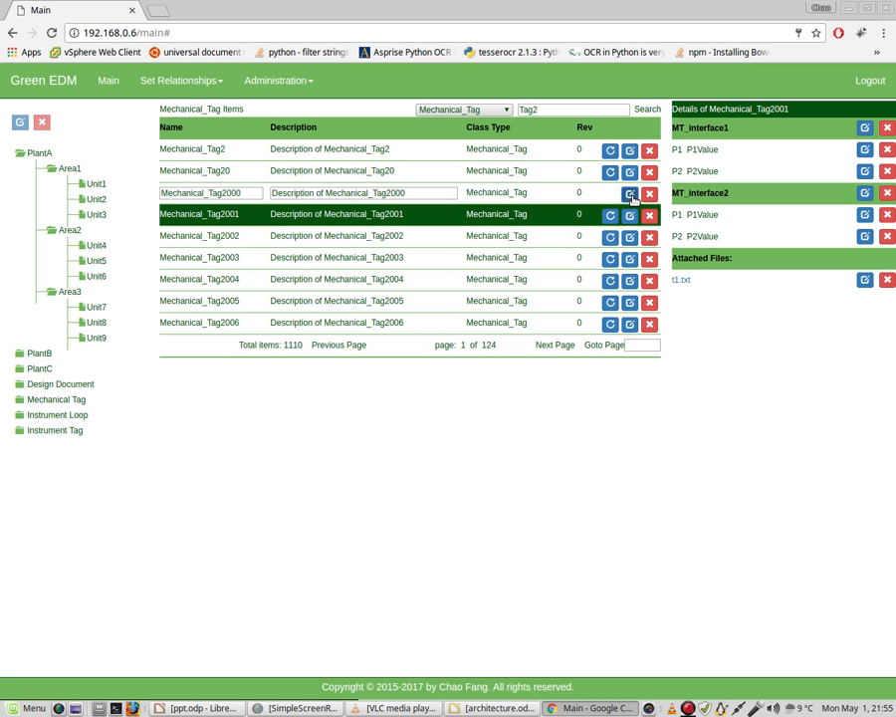
left_click(253, 193)
type("A")
left_click(425, 192)
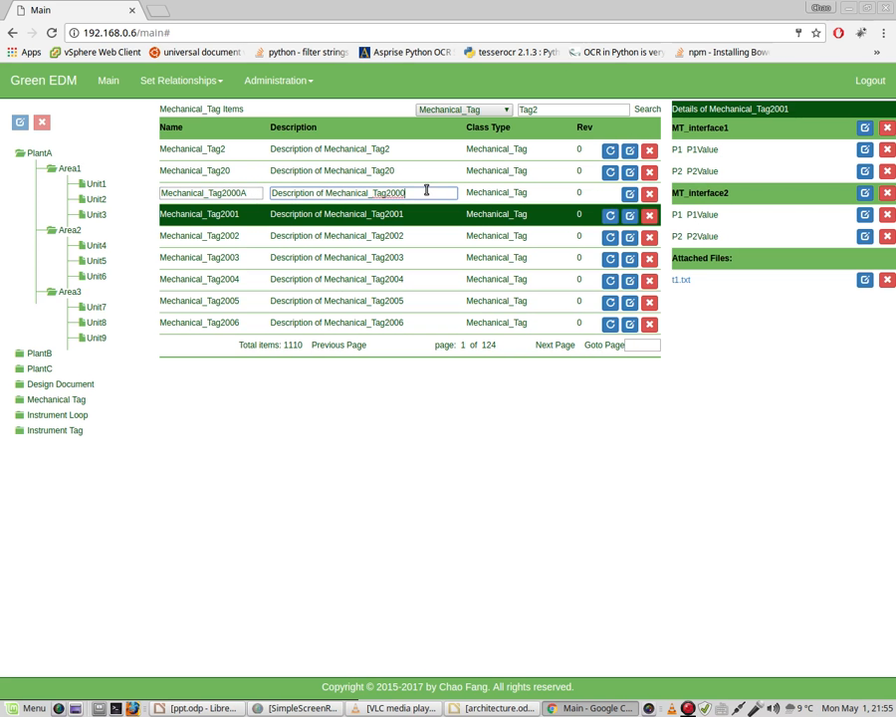
type("A")
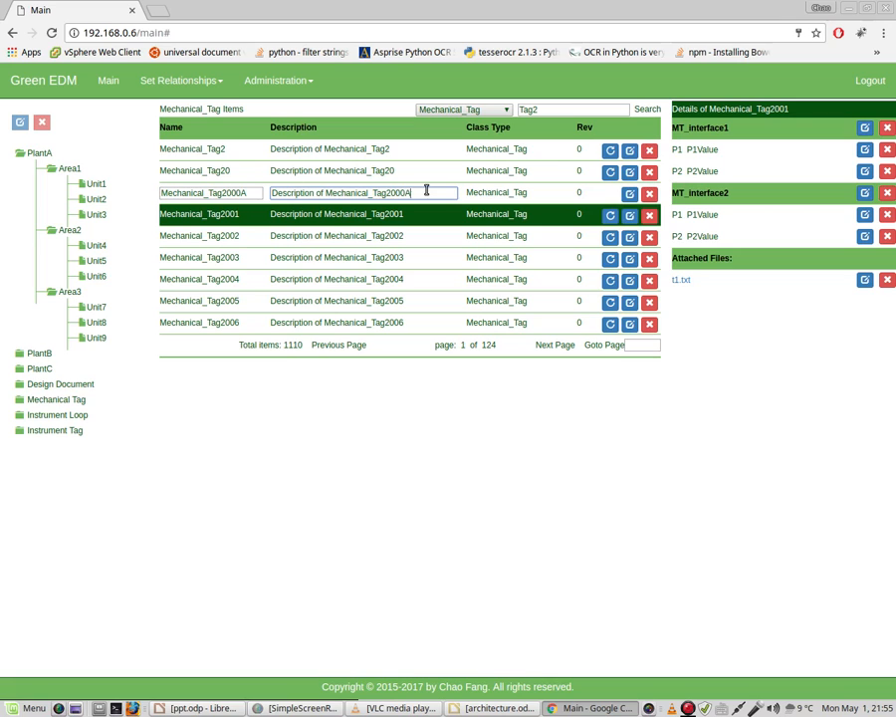
left_click(630, 195)
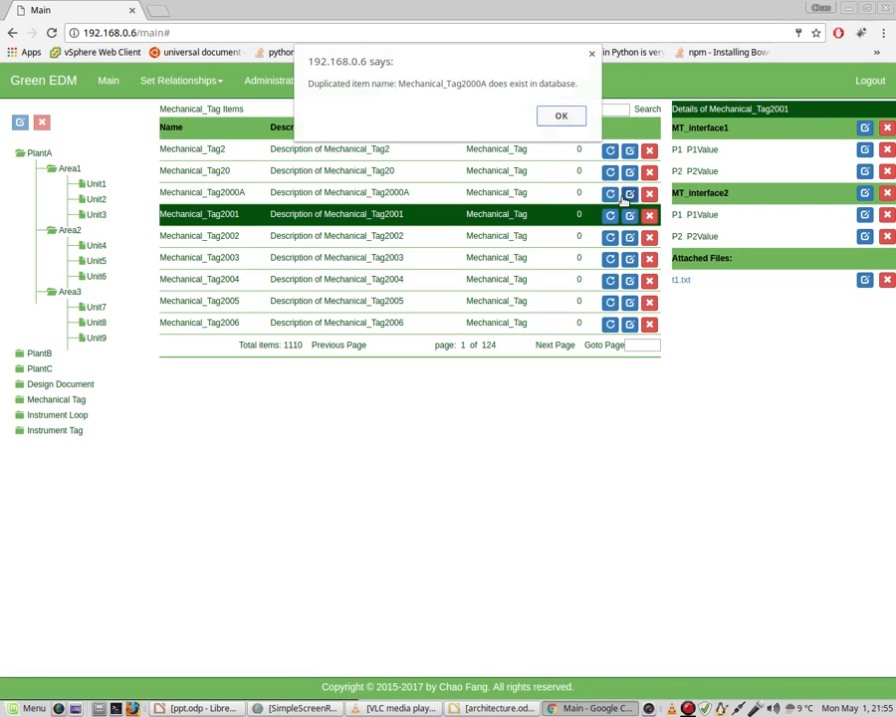
left_click(569, 118)
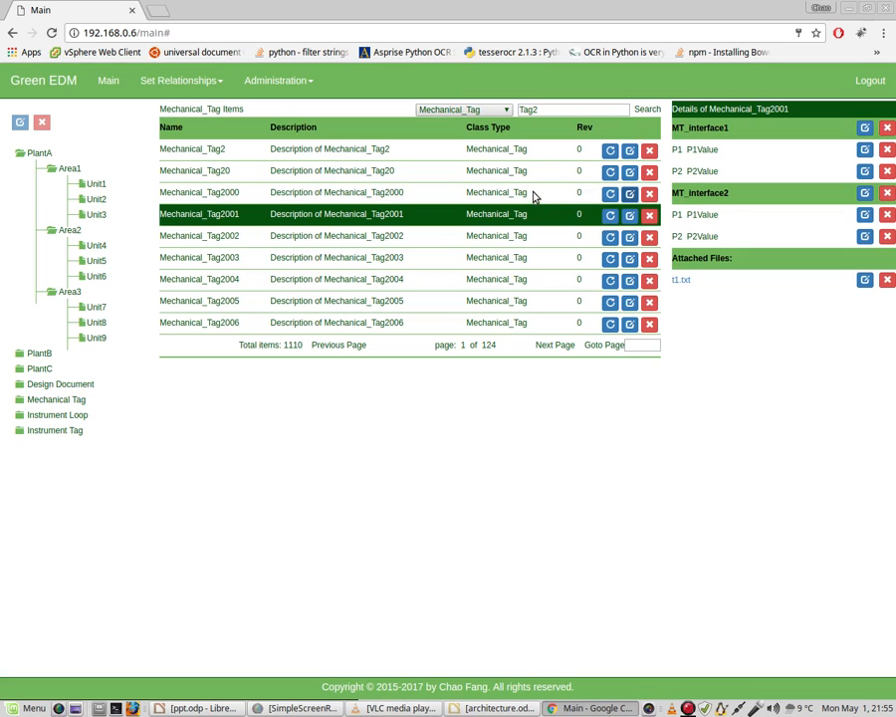
Try to edit Mechanical_Tag20 while Mechanical_Tag2000 is open for editing, and cancel the Mechanical_Tag2000 edit
left_click(578, 194)
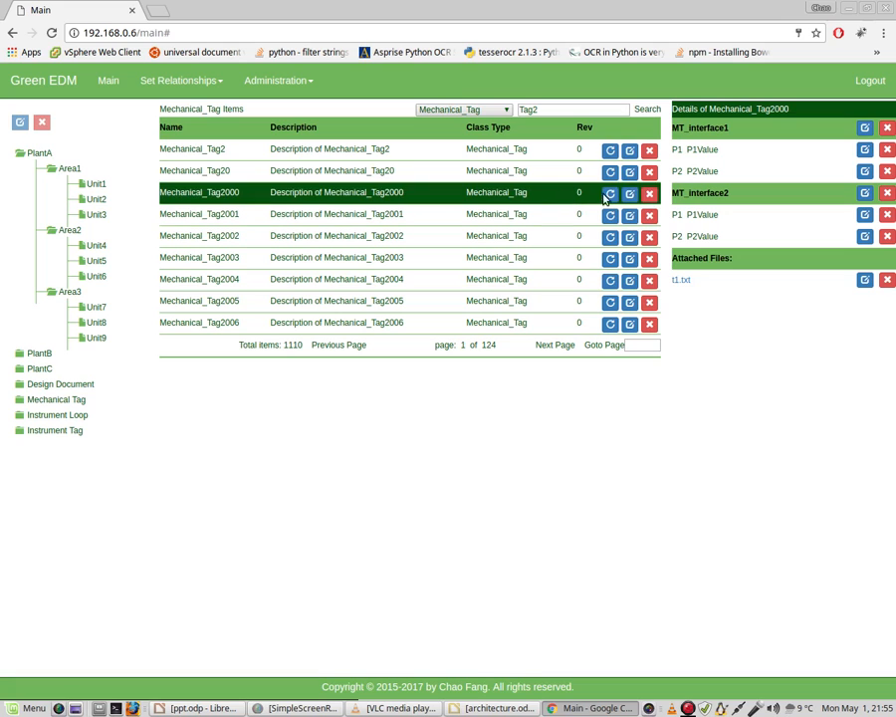
left_click(629, 194)
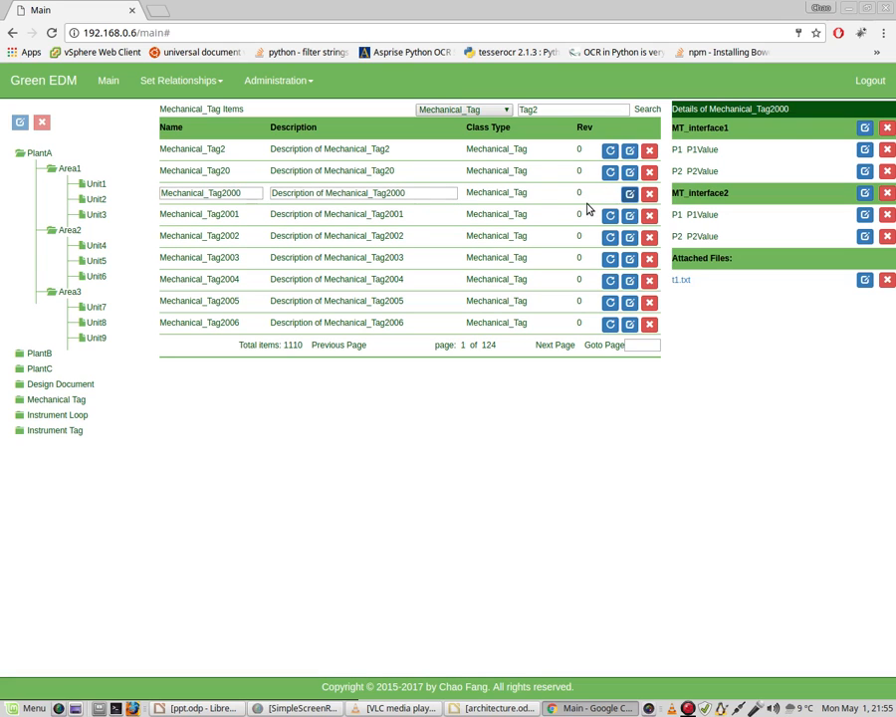
left_click(630, 171)
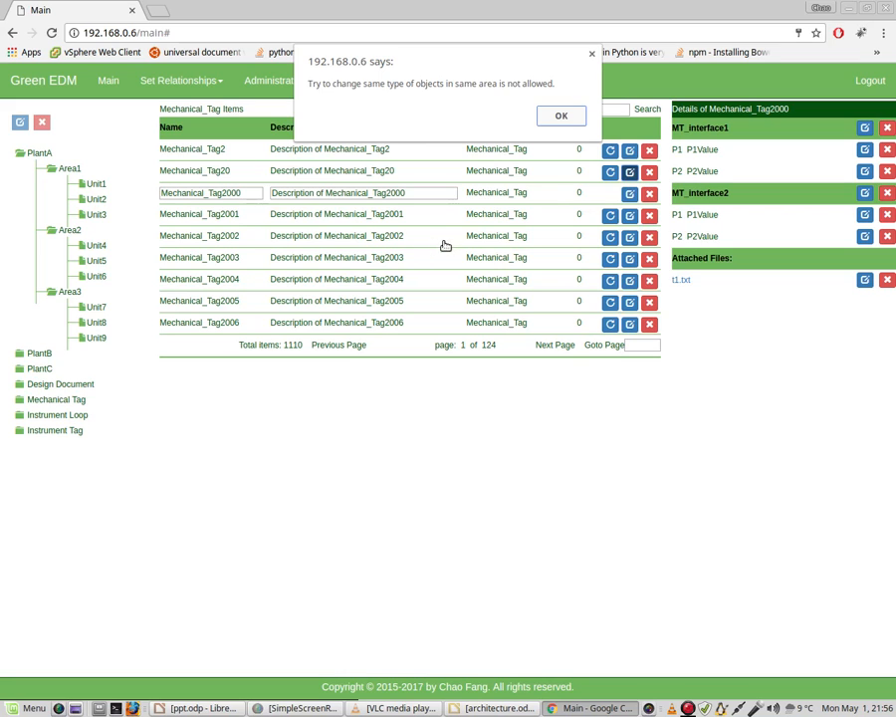
left_click(564, 120)
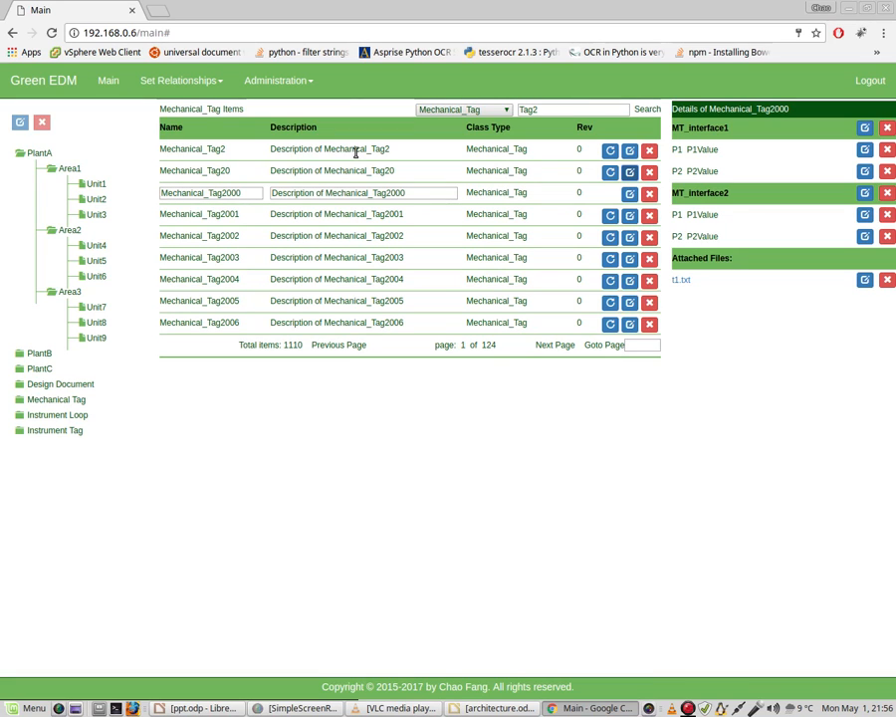
left_click(651, 196)
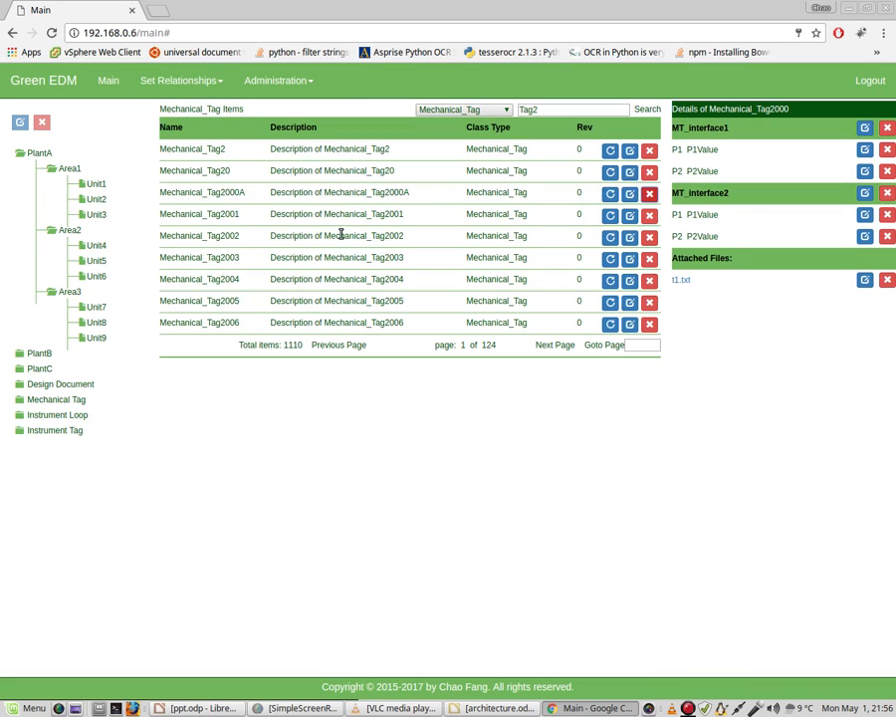
Display the related items of Mechanical_Tag2 and open both Mechanical_Tag2000A and the left related Design_Document109 for editing
left_click(348, 150)
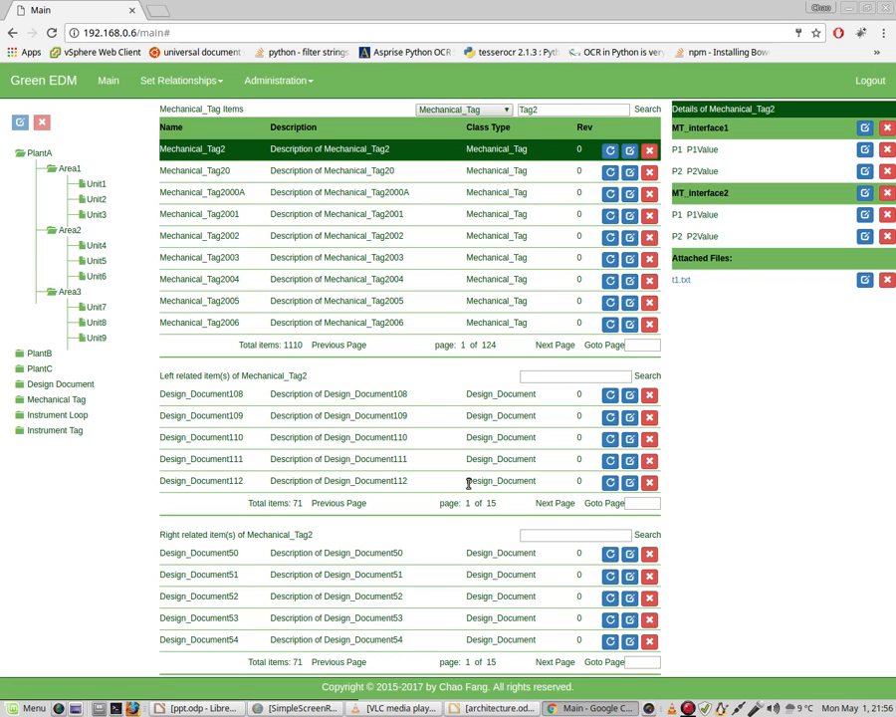
left_click(630, 194)
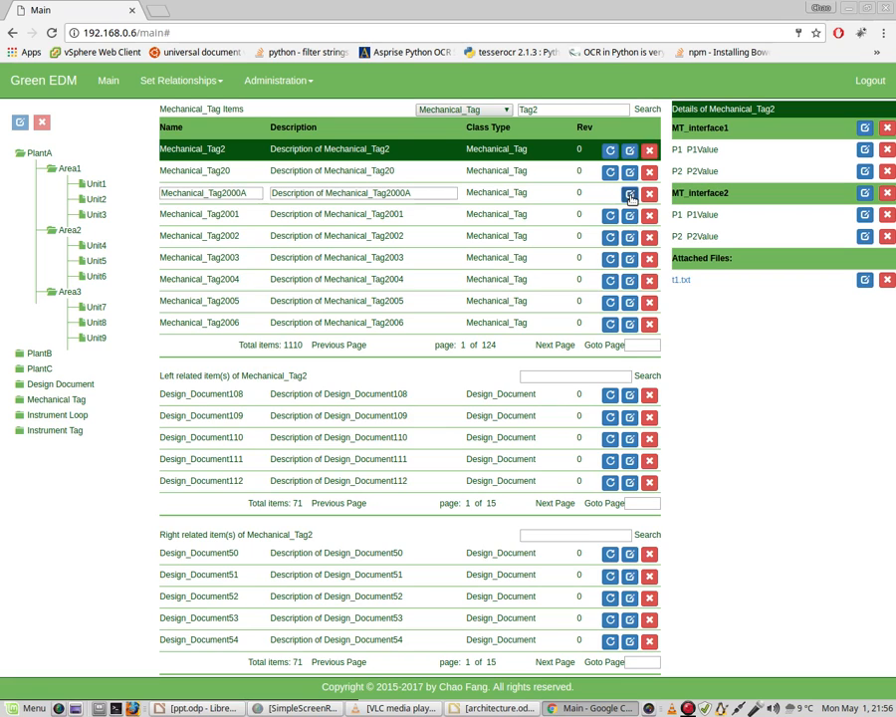
left_click(630, 417)
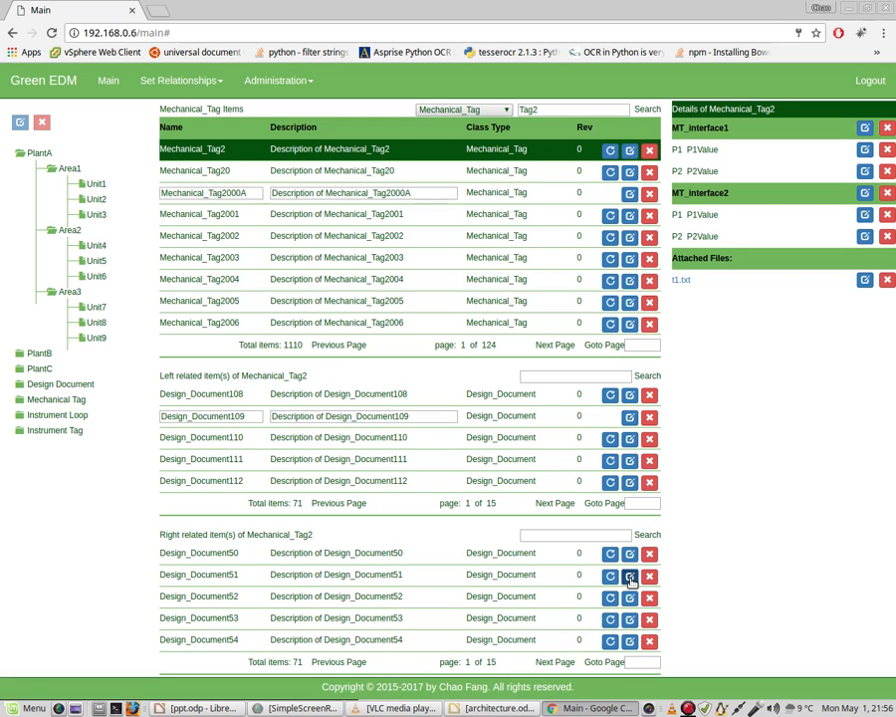
Change the right related Design_Document51's name to Design_Document51A and its description to "Description of Design_Document51A"
left_click(629, 575)
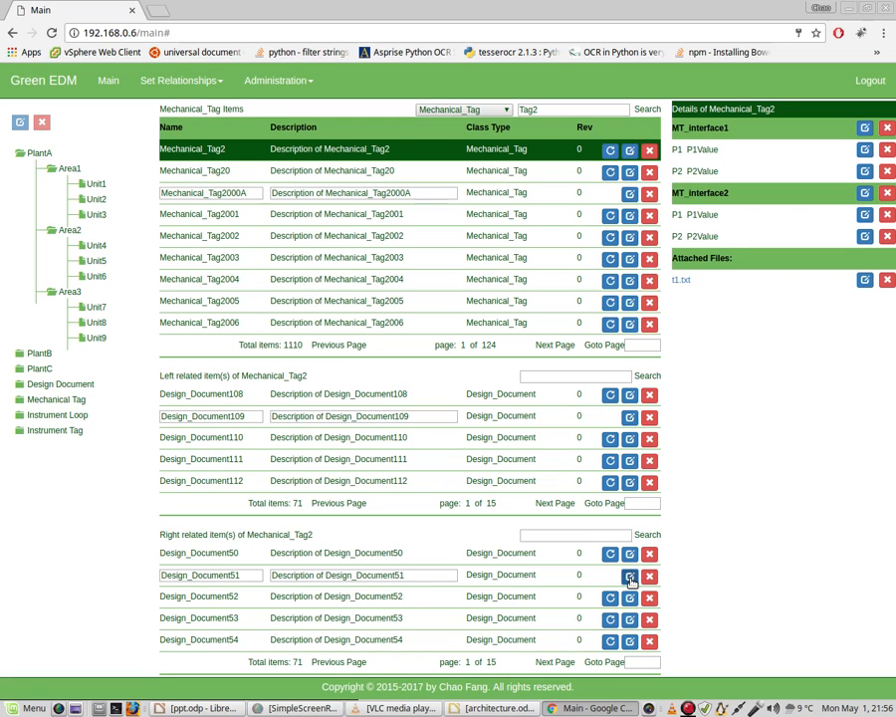
left_click(255, 575)
type("A")
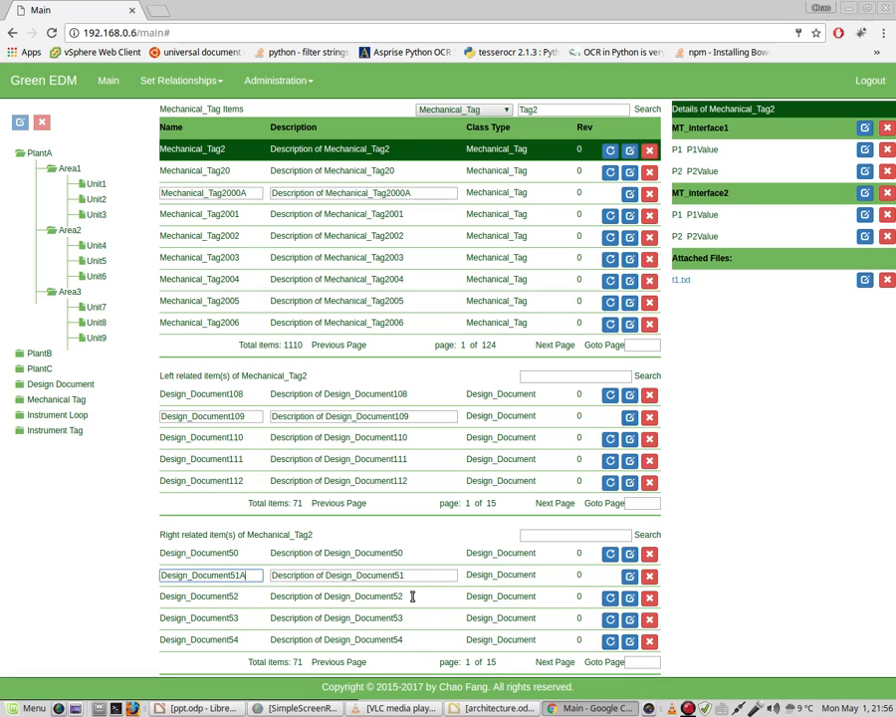
left_click(425, 579)
type("A")
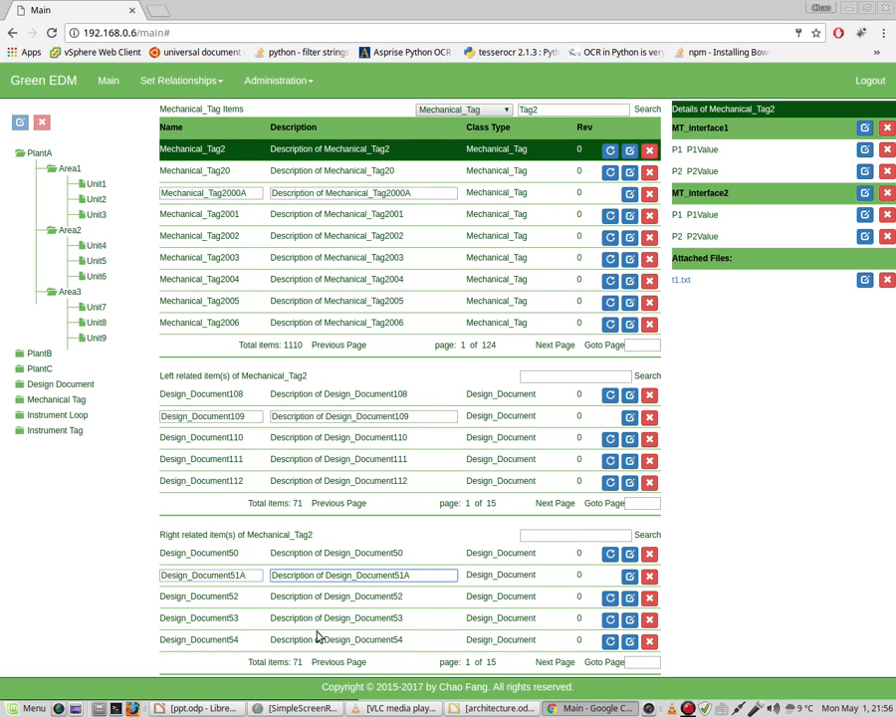
Try to edit the right related Design_Document52 while Design_Document51A is open for editing, and save the Design_Document51A edit
left_click(631, 599)
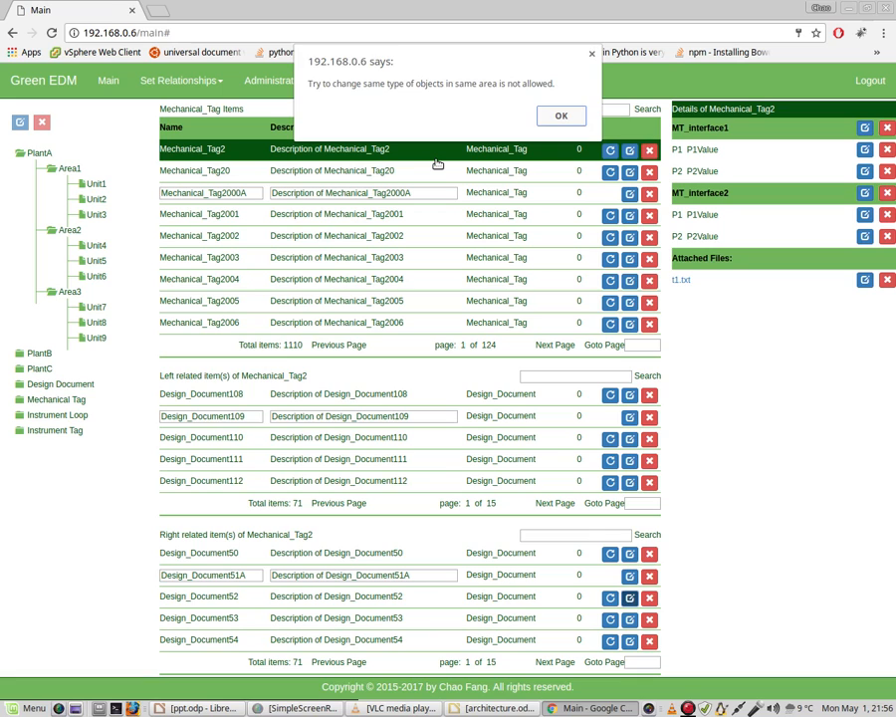
left_click(560, 120)
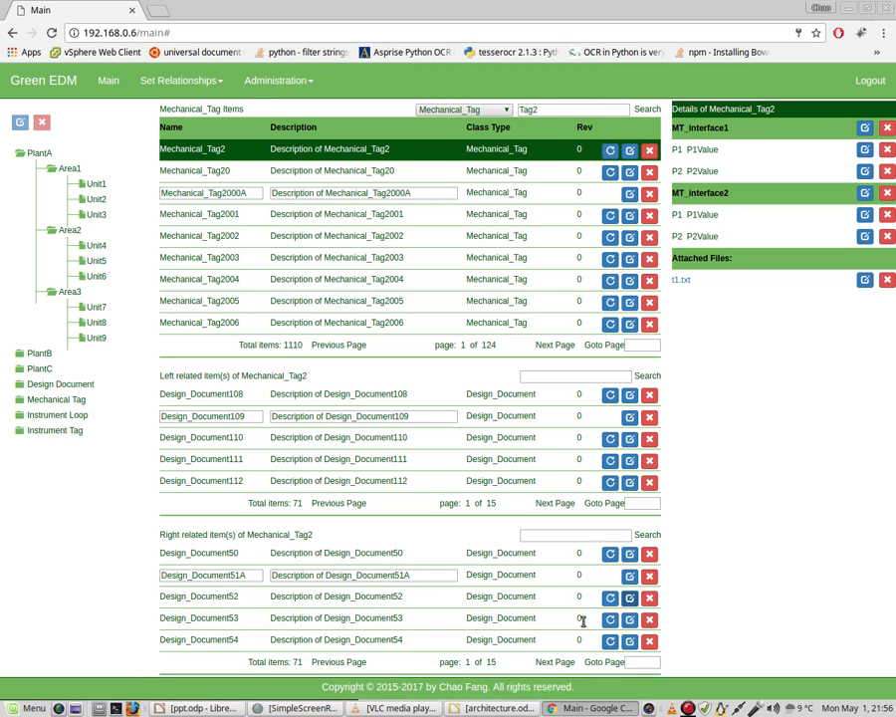
left_click(630, 577)
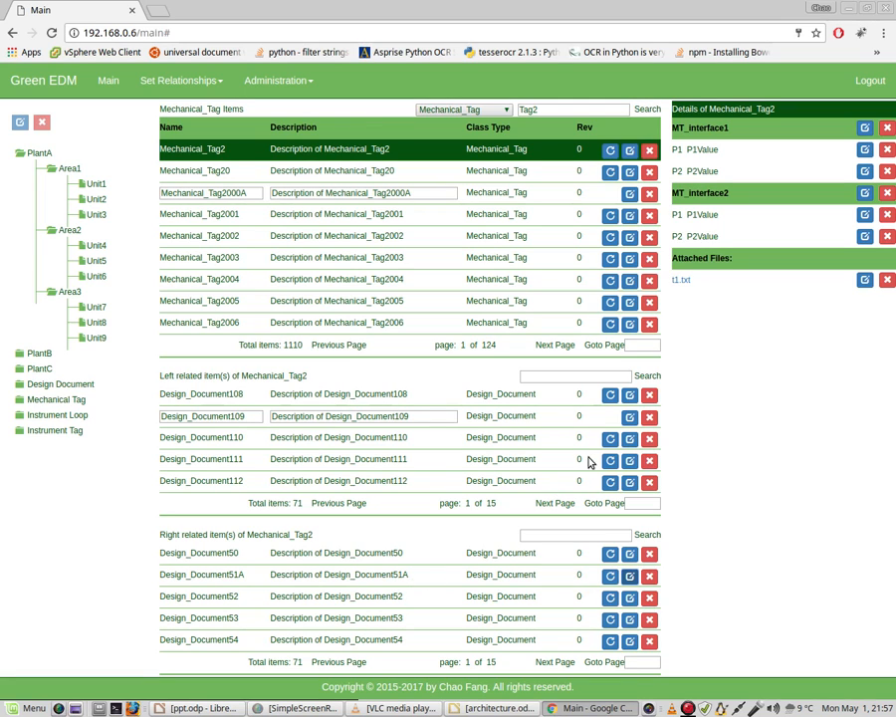
Rename the left related Design_Document109 as Design_Document109S with description "Description of Design_Document109S", and save it and the open Mechanical_Tag2000A edit
left_click(256, 416)
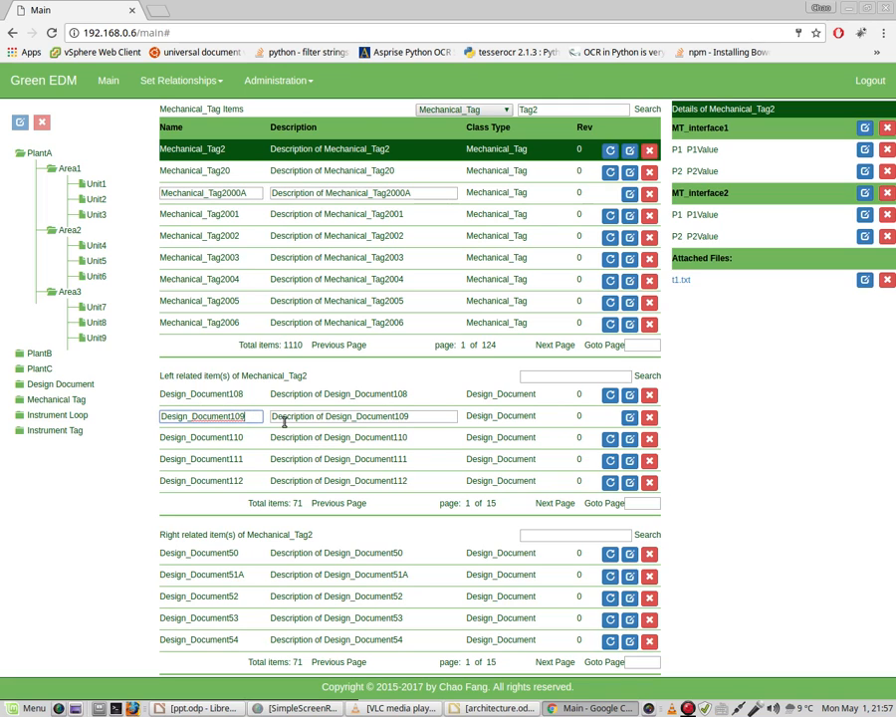
type("S")
left_click(422, 418)
type("S")
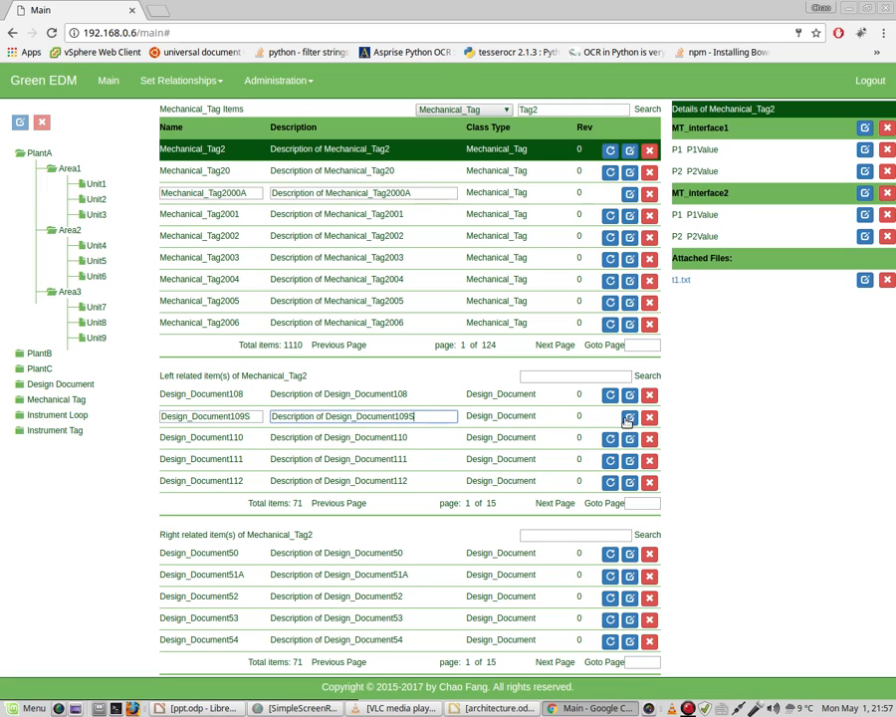
left_click(630, 418)
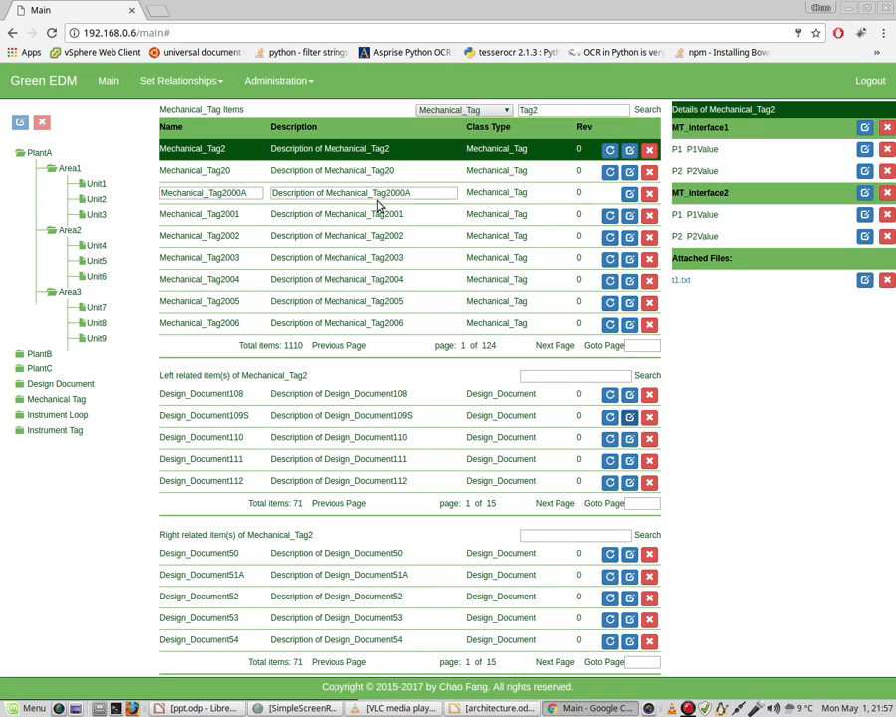
left_click(630, 195)
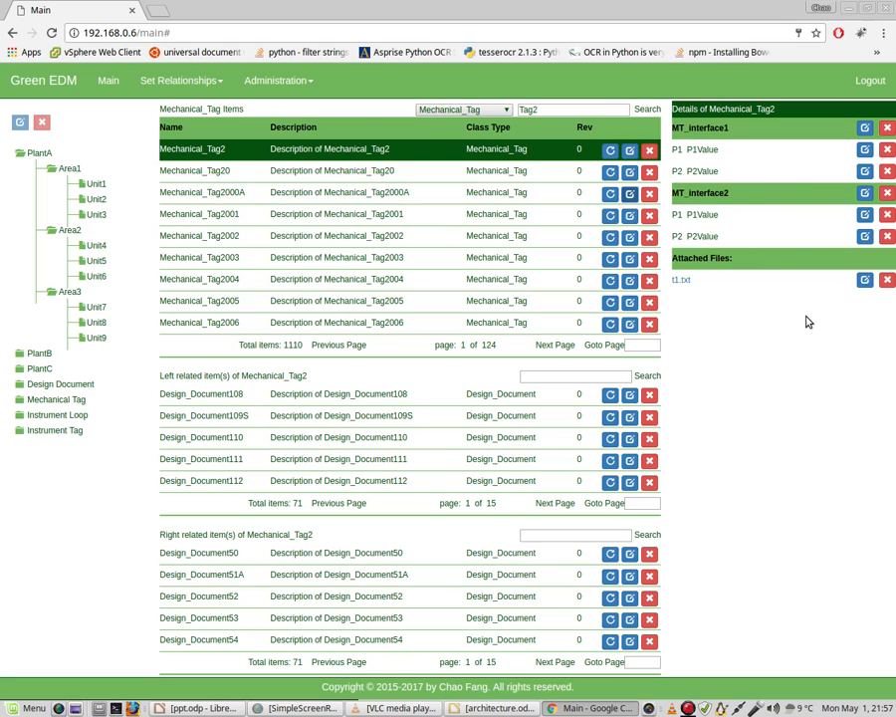
Change property P1 of MT_interface1 to name P1-1, value P1Value-1 and description P1_Desc-1, and save it
mouse_move(700, 150)
mouse_move(704, 147)
mouse_move(701, 170)
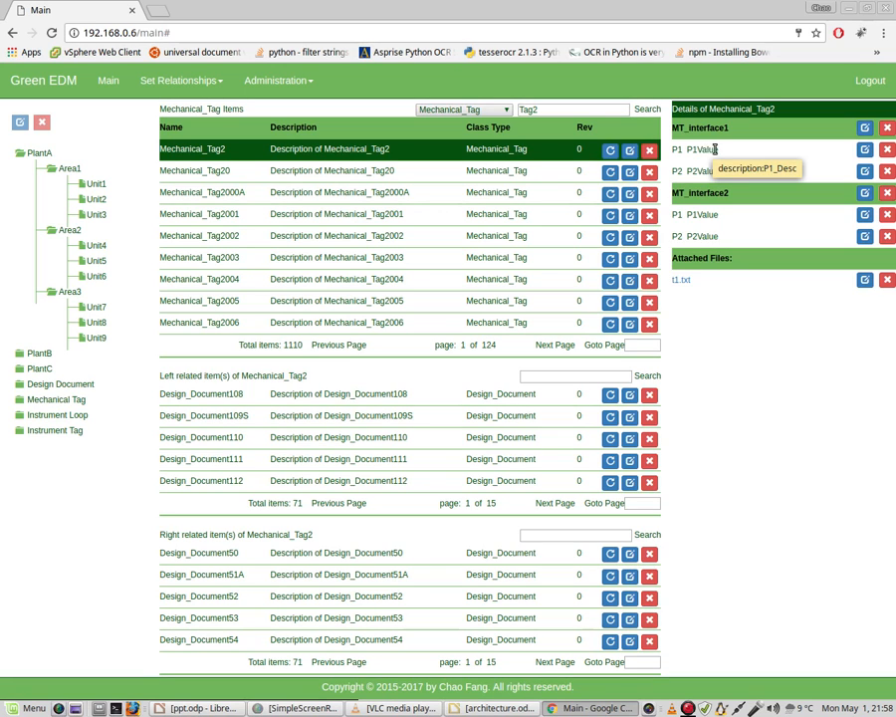
left_click(865, 151)
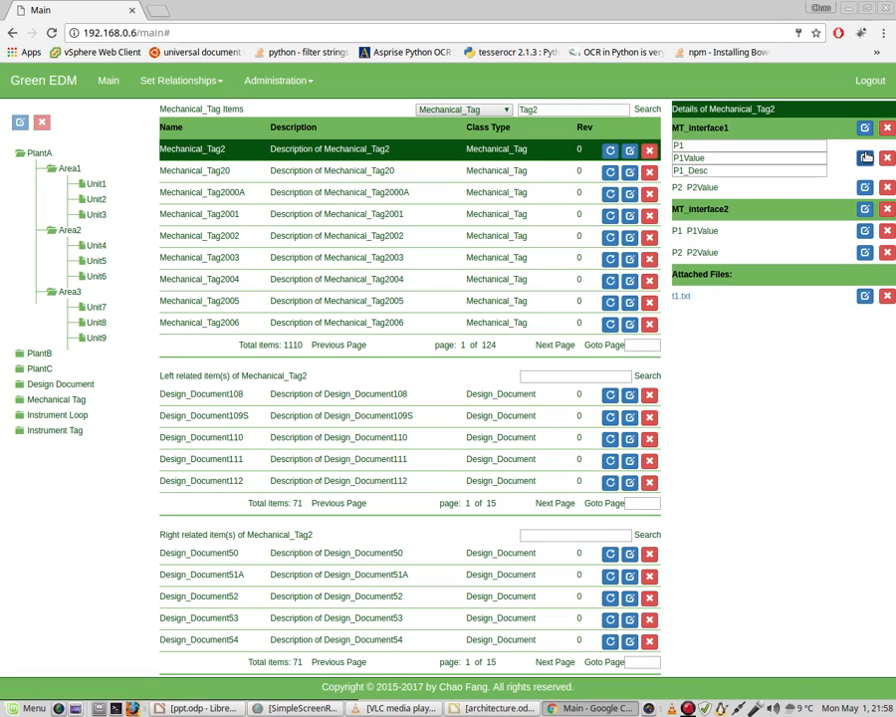
left_click(699, 146)
type("-1")
left_click(714, 159)
type("-1")
left_click(722, 171)
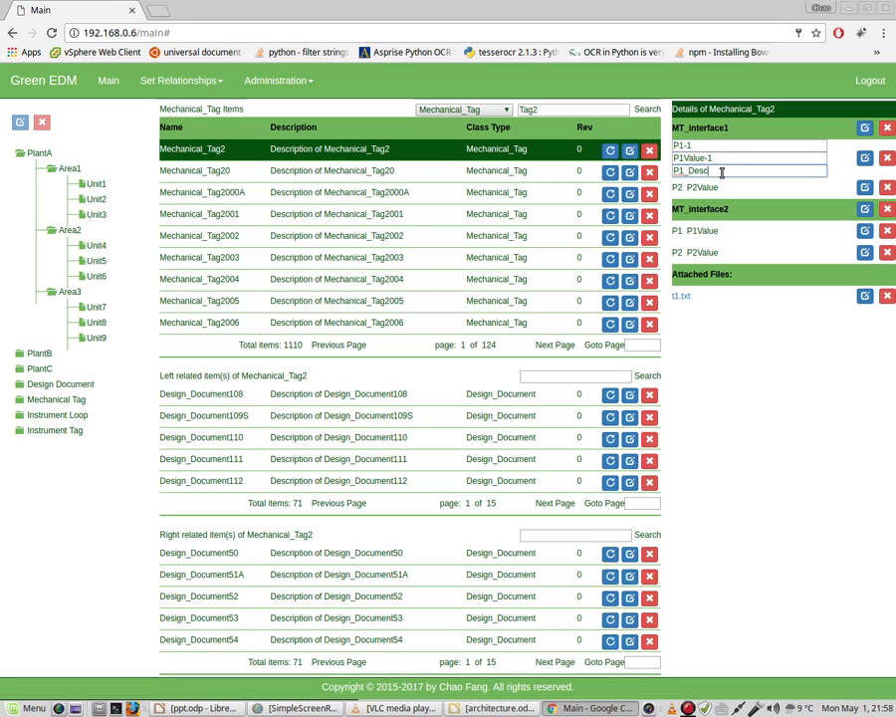
type("-1")
left_click(865, 160)
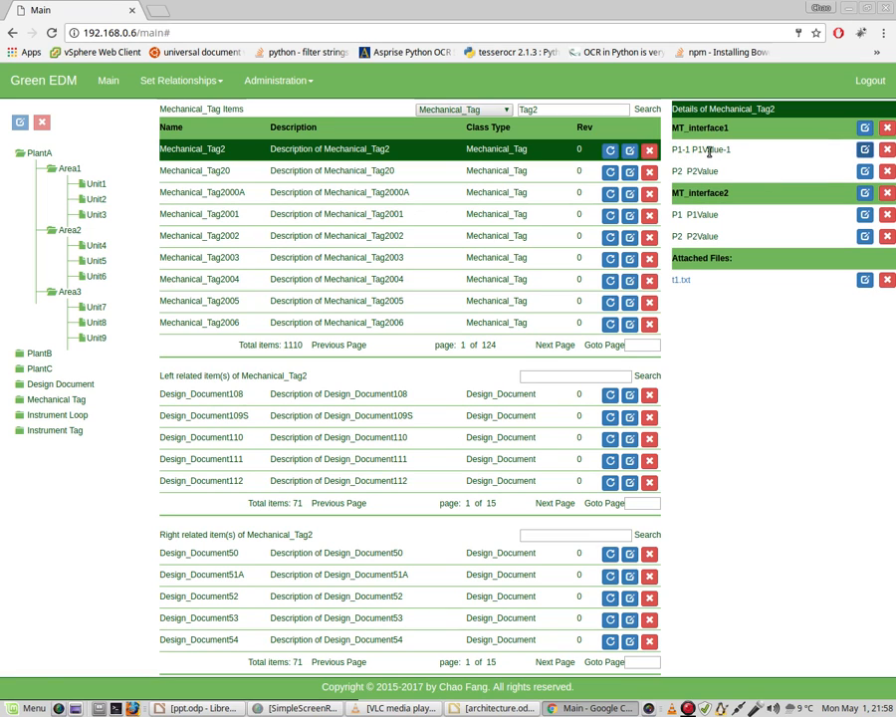
Rename the interface MT_interface1 of Mechanical_Tag2 as MT_interface1-A and save the change
mouse_move(709, 151)
left_click(865, 128)
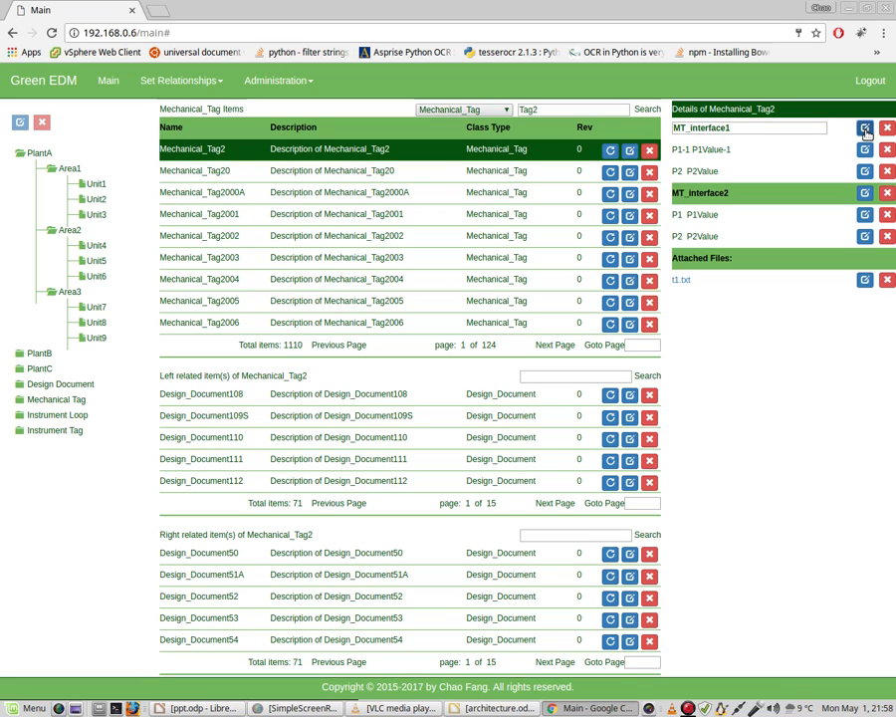
left_click(748, 130)
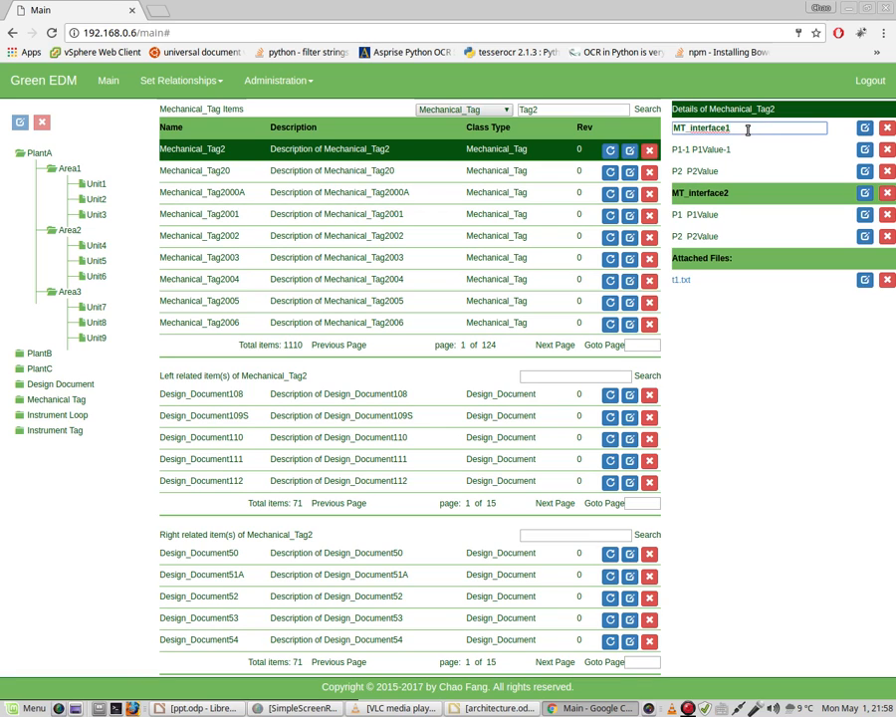
type("-A")
left_click(865, 130)
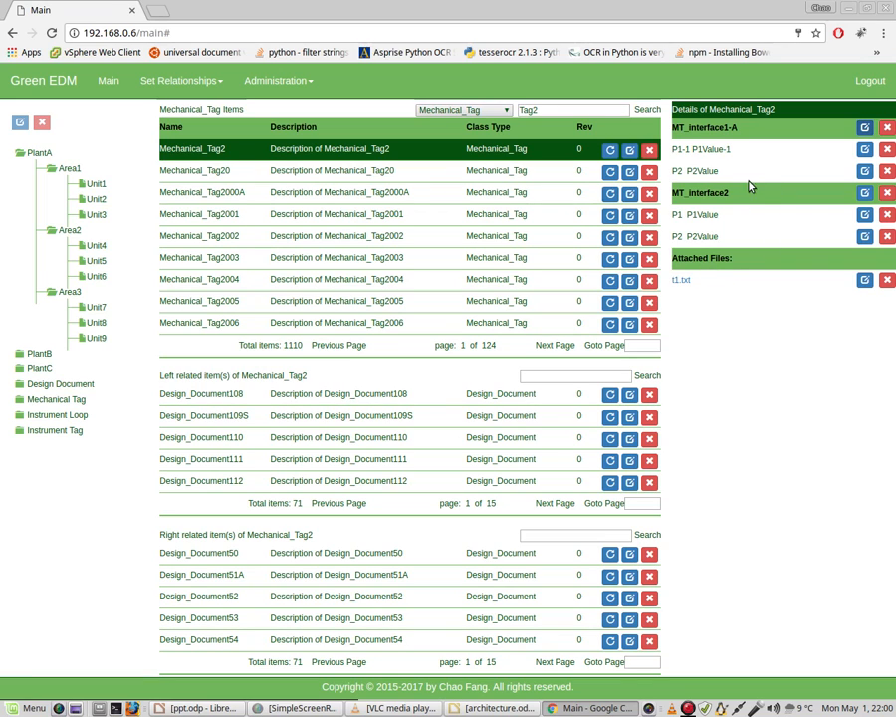
mouse_move(753, 180)
left_click(296, 708)
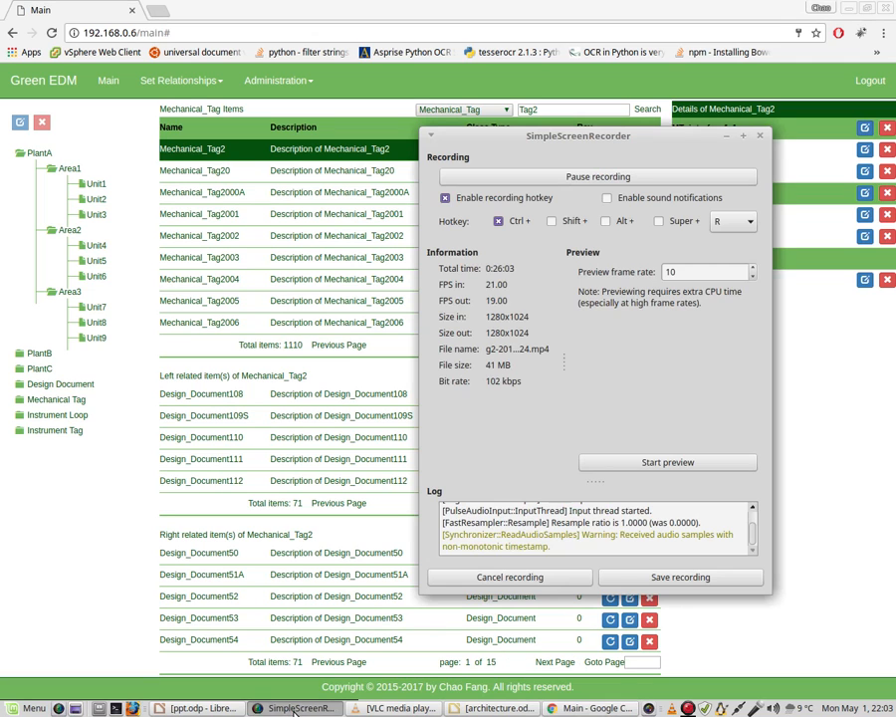